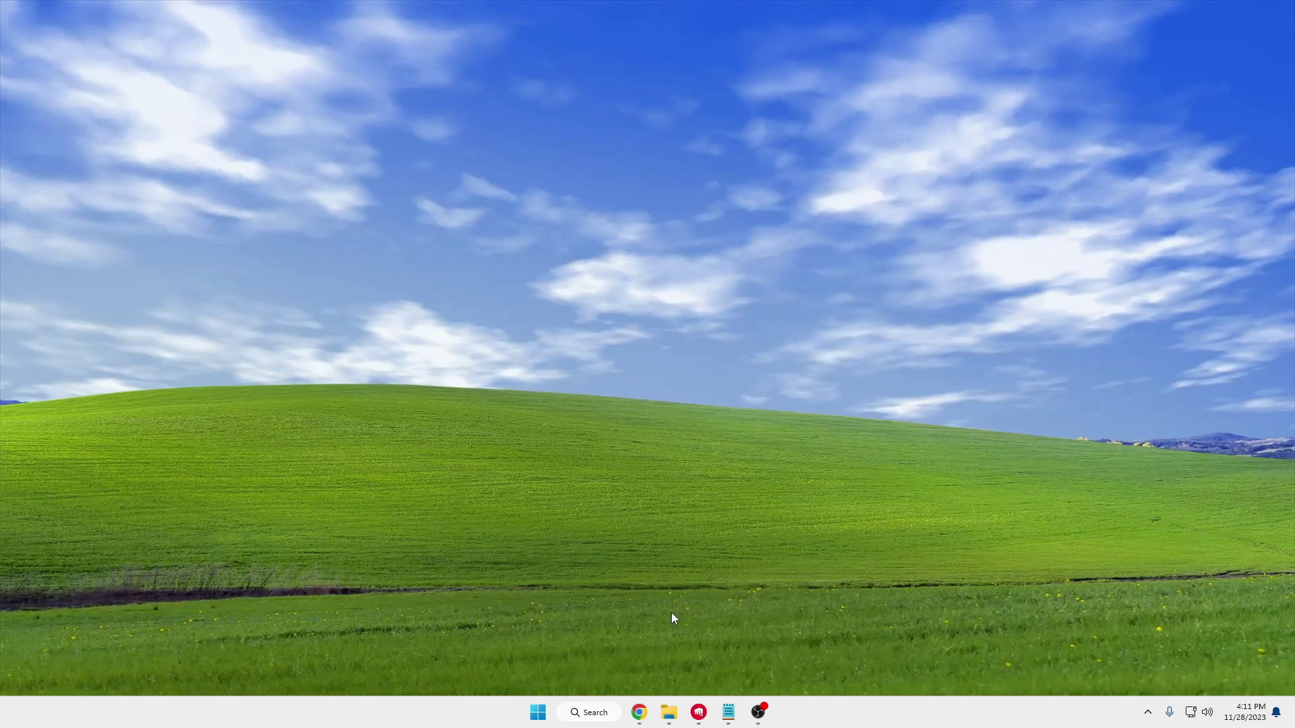
Reach the Projecting to this PC page under System from the Start menu's Settings.
right_click(537, 712)
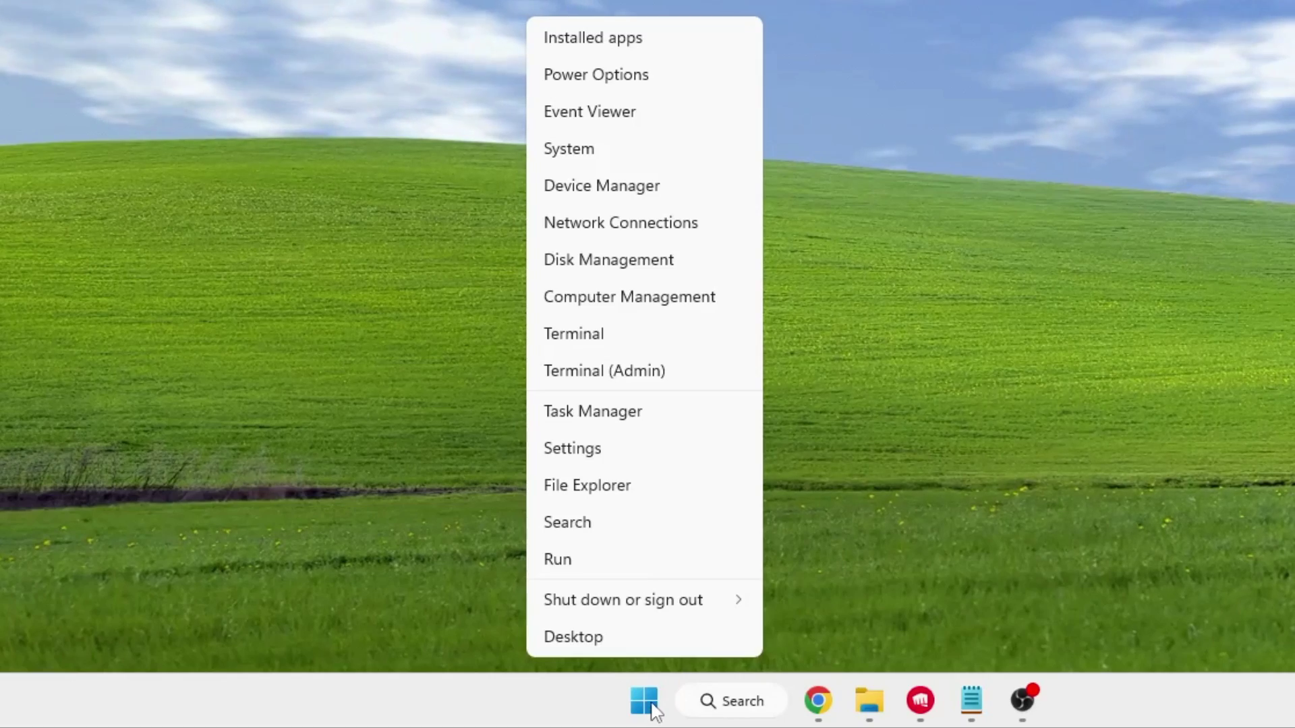
click(621, 460)
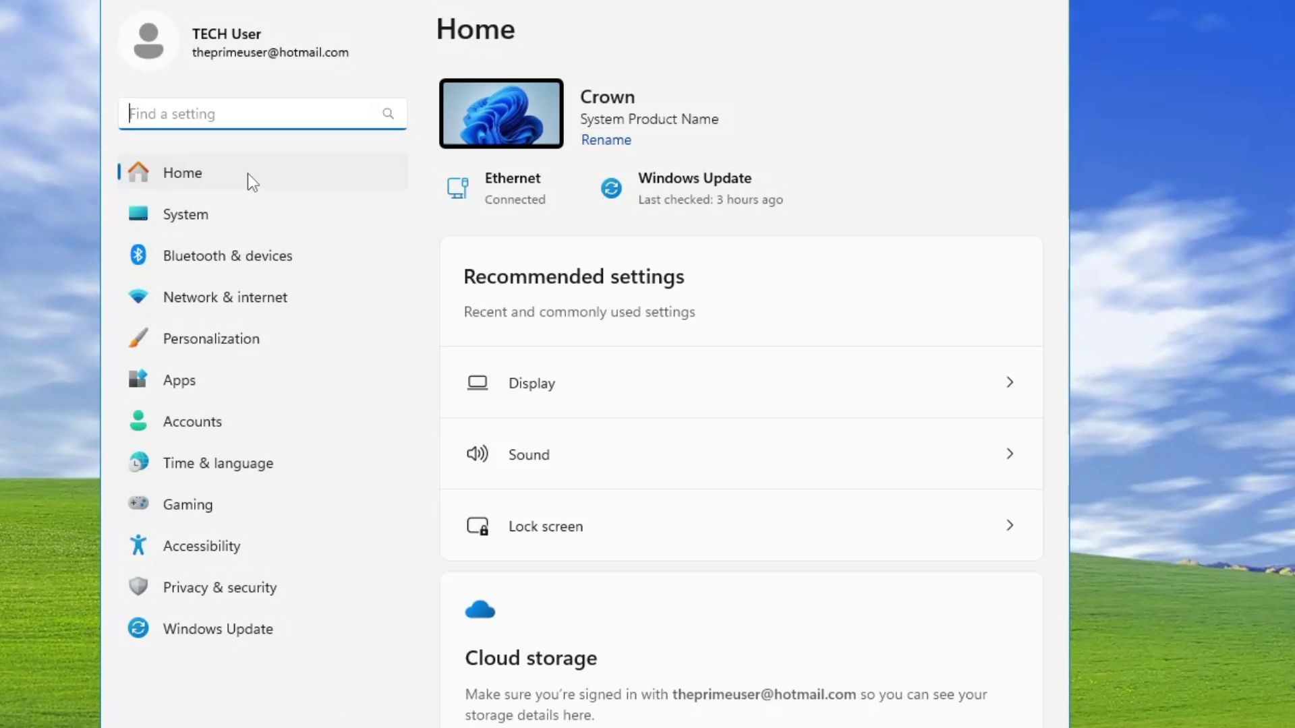
click(225, 221)
scroll(617, 375, down, 2)
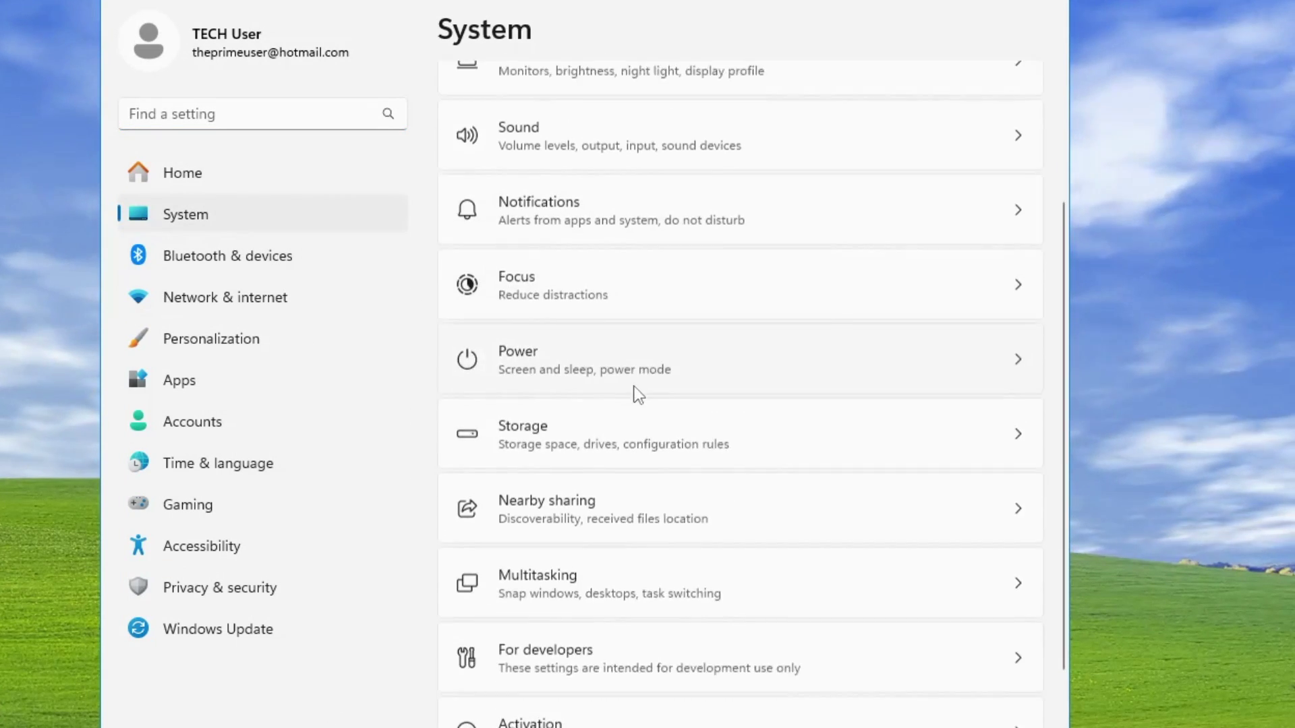
scroll(624, 390, down, 3)
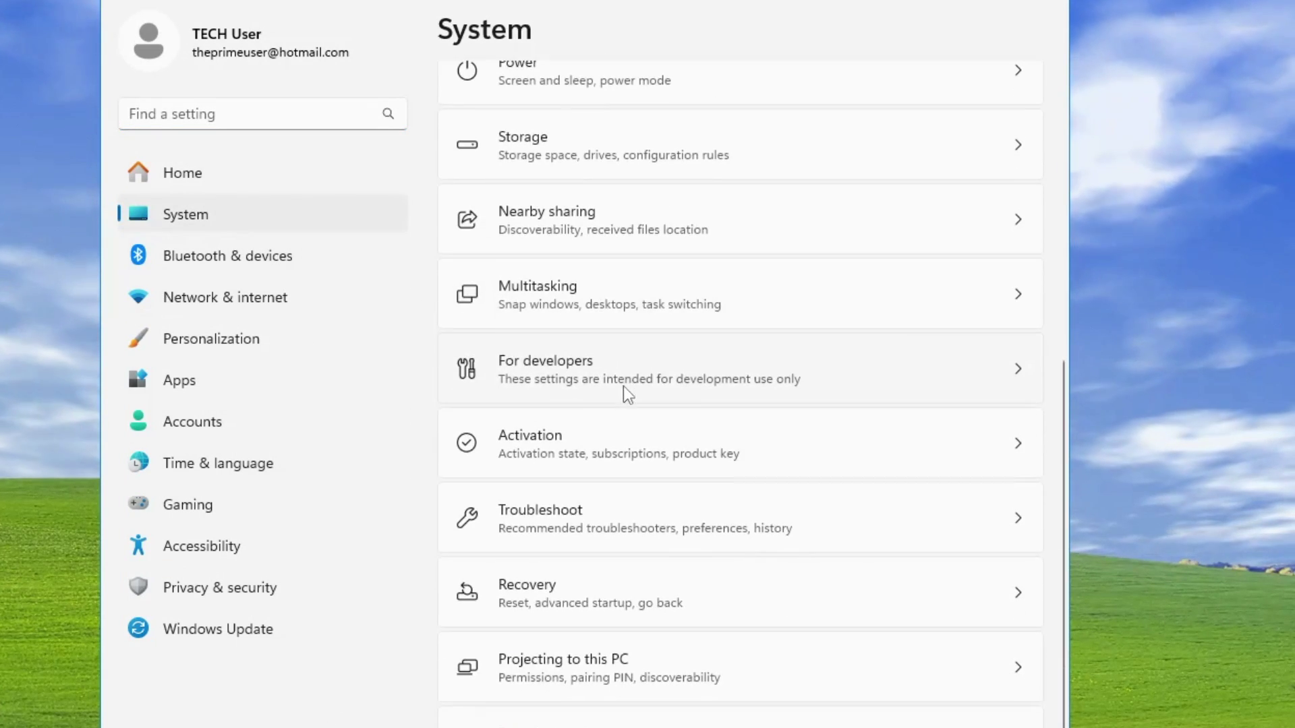
click(615, 665)
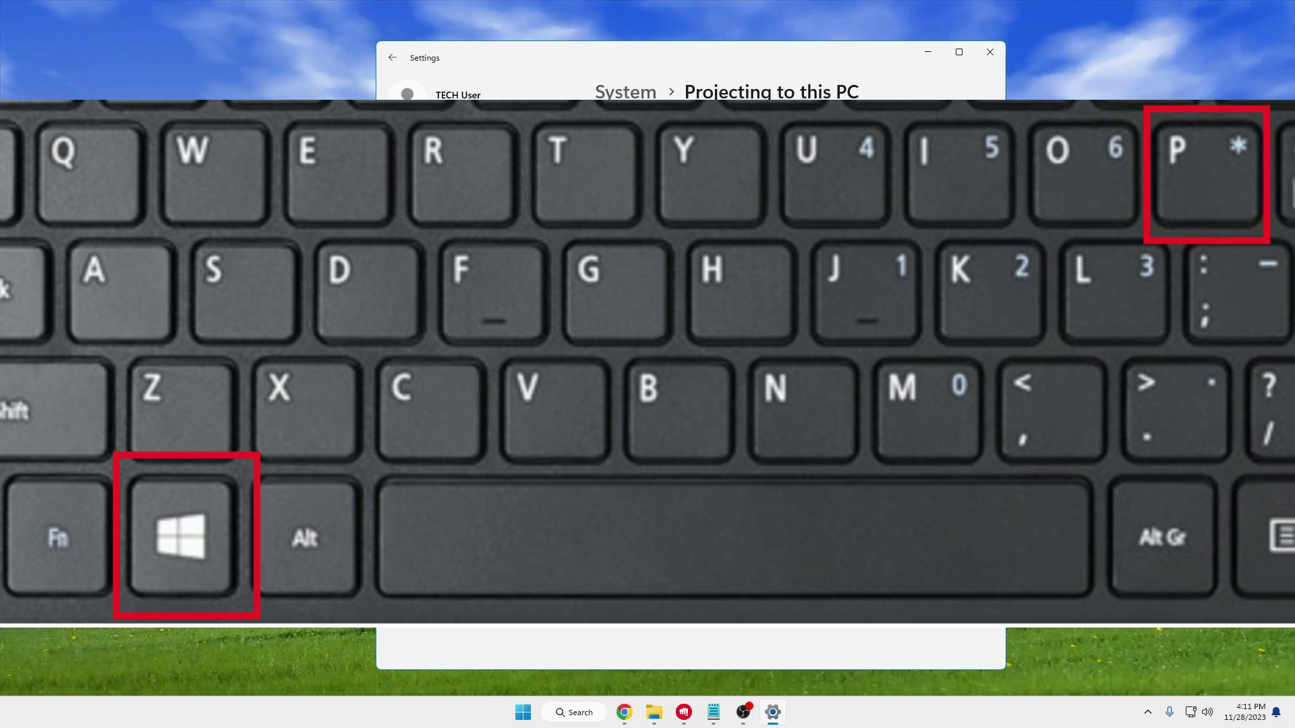
Check Multiple displays in Display settings via Win+P, search for wireless displays with Connect, then back out.
key(super+p)
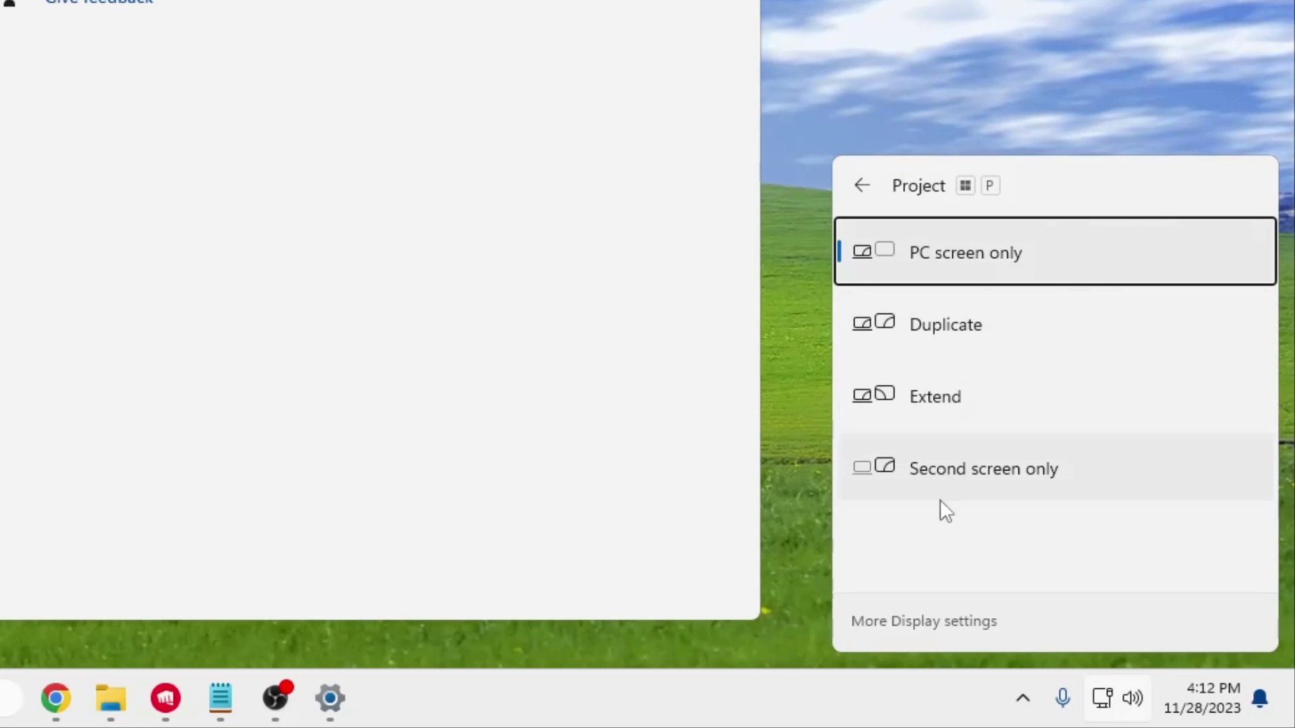
click(913, 622)
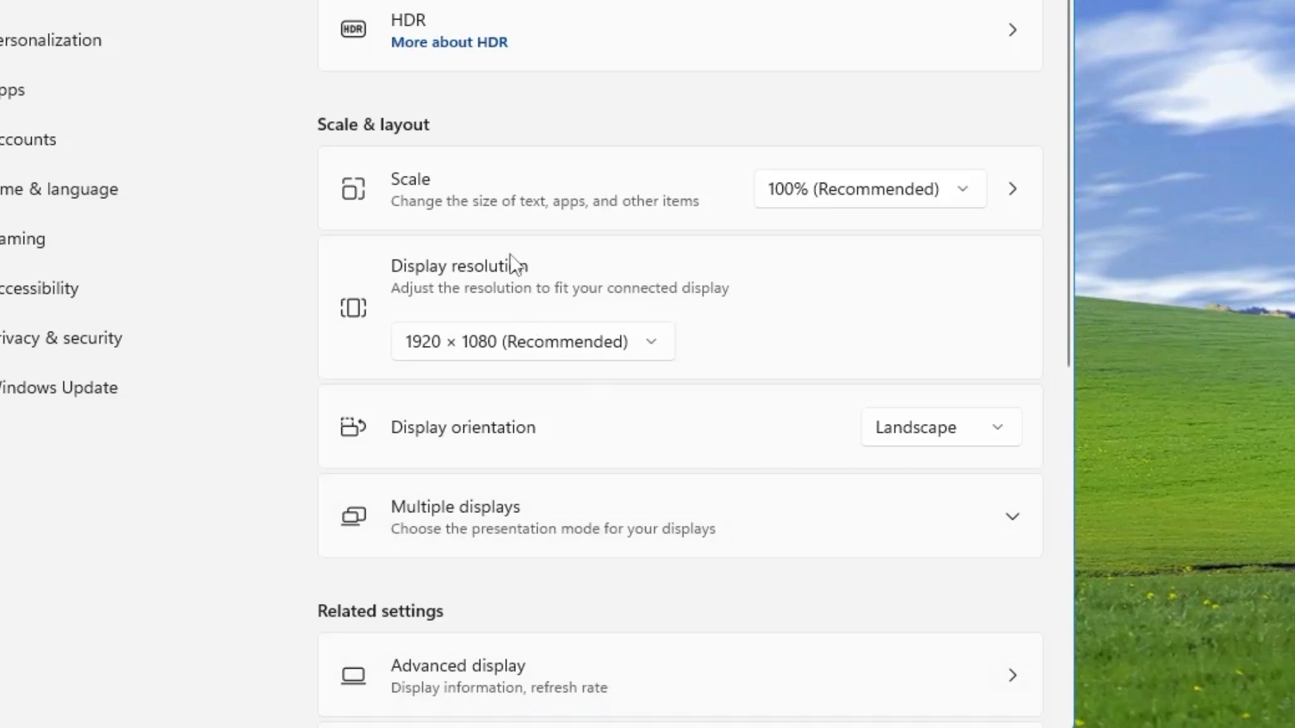
scroll(511, 264, down, 3)
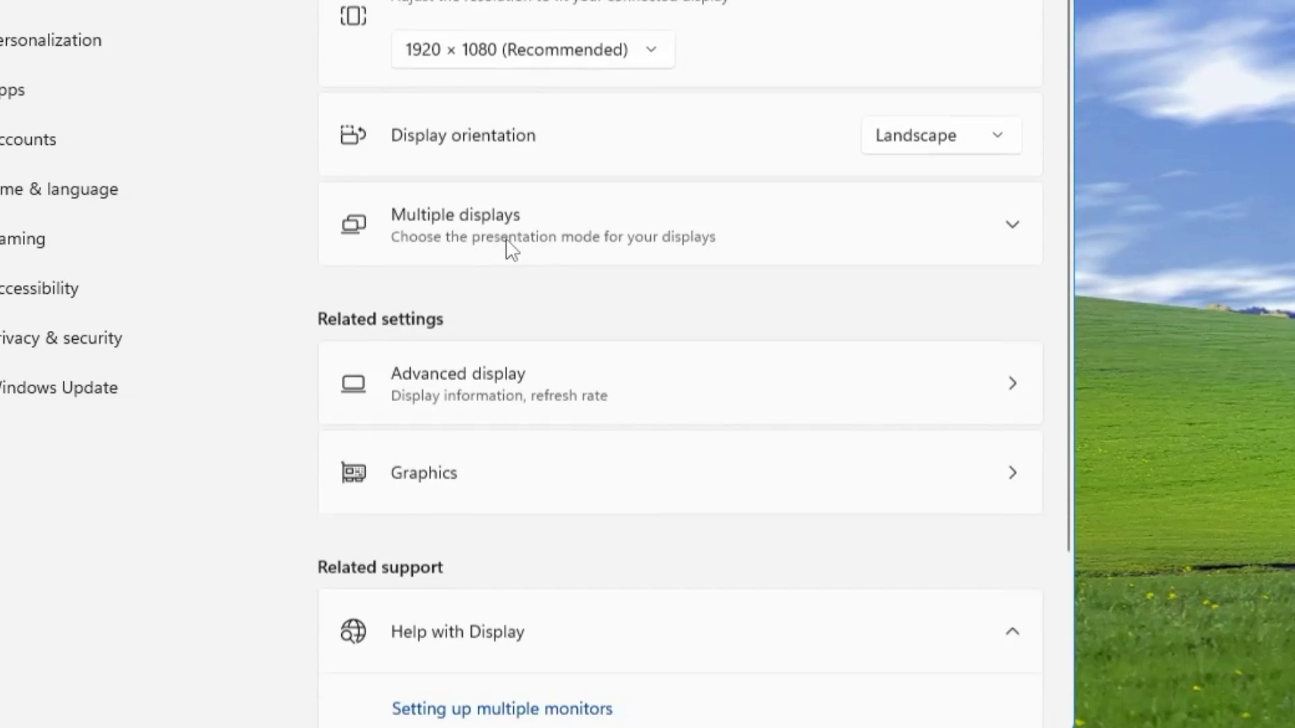
click(529, 227)
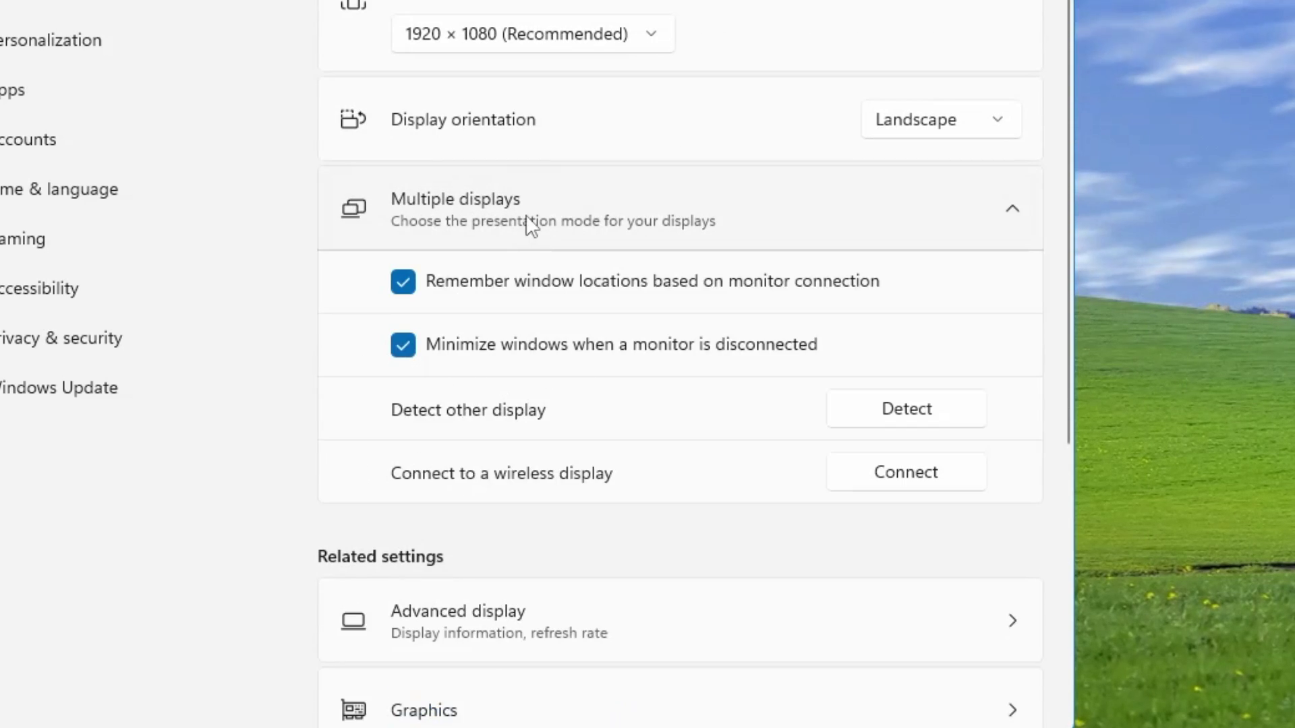
scroll(487, 303, down, 2)
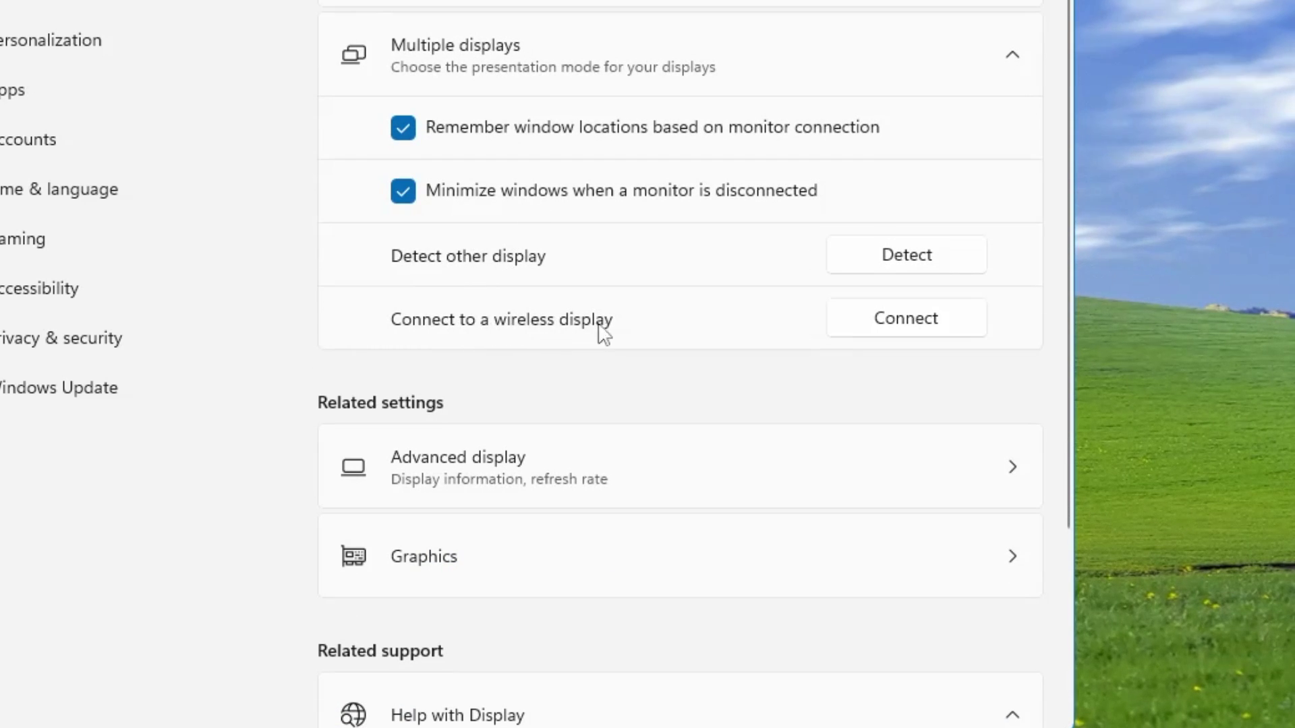
click(888, 322)
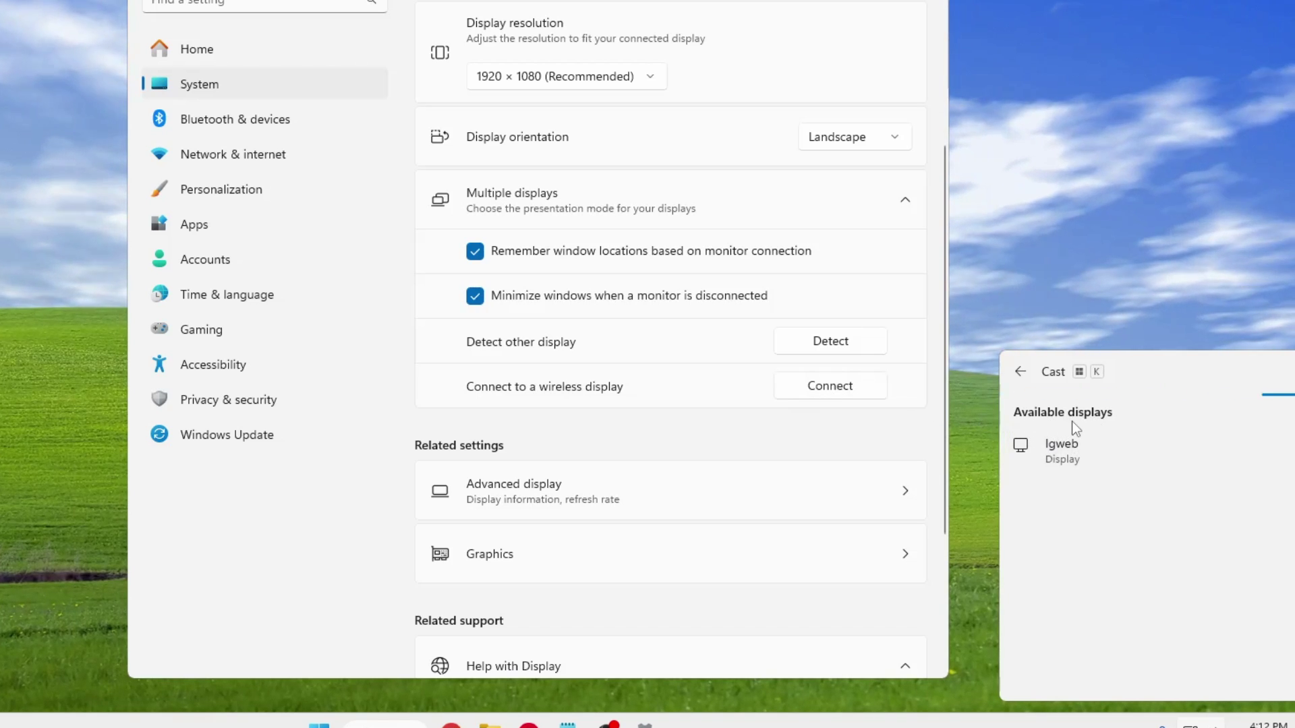
click(1019, 373)
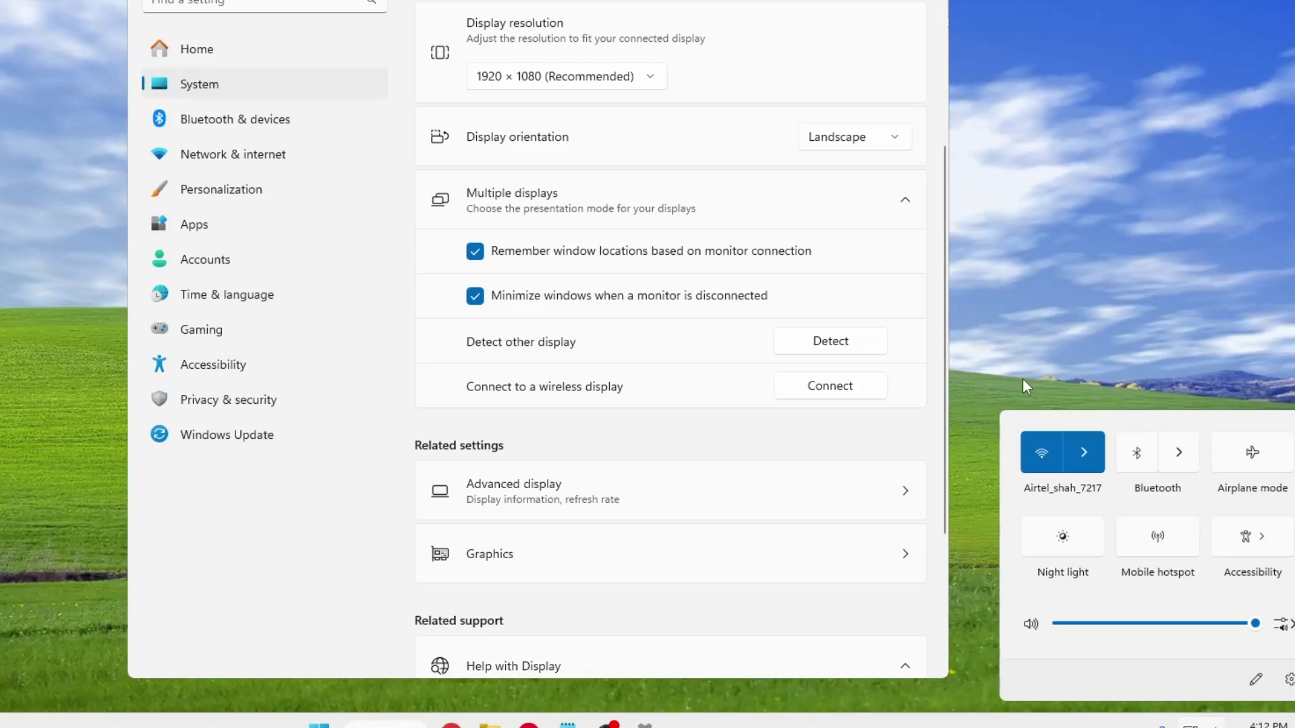
Close the panels and return to System > Projecting to this PC, which asks for the Wireless Display feature.
click(992, 54)
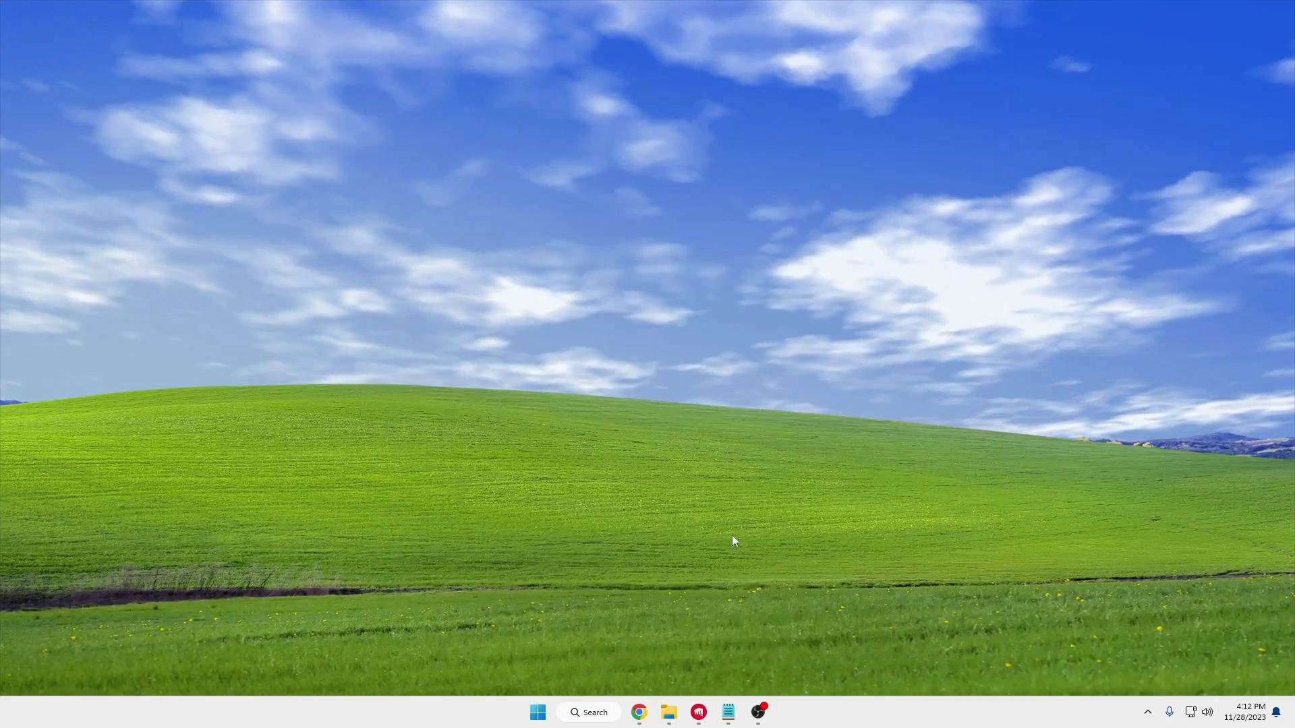
right_click(533, 717)
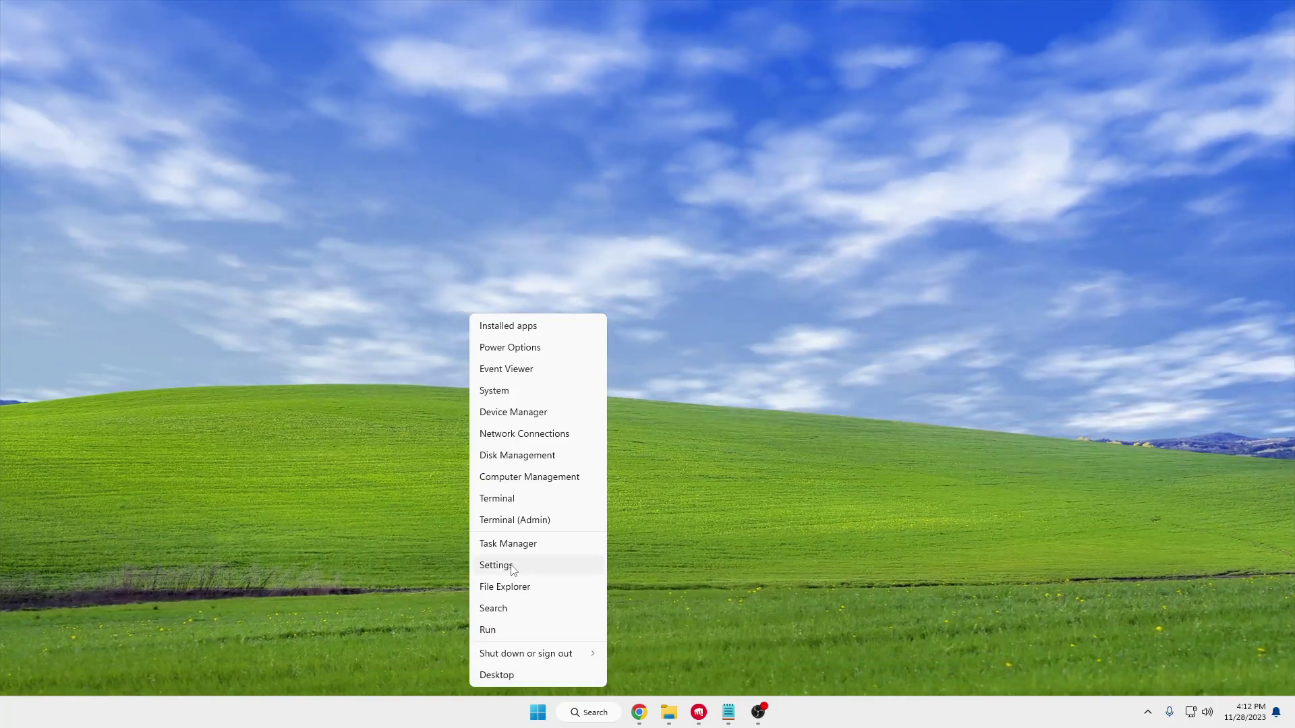
click(511, 566)
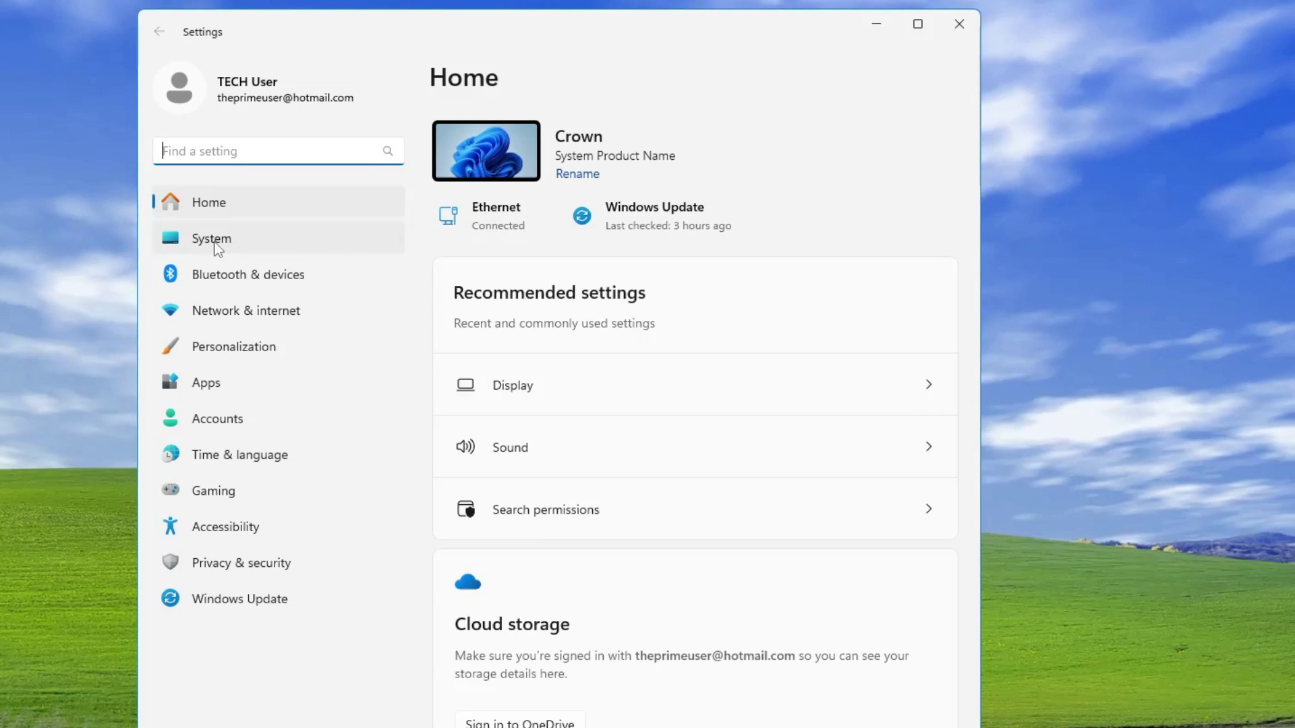
click(214, 244)
scroll(568, 453, down, 5)
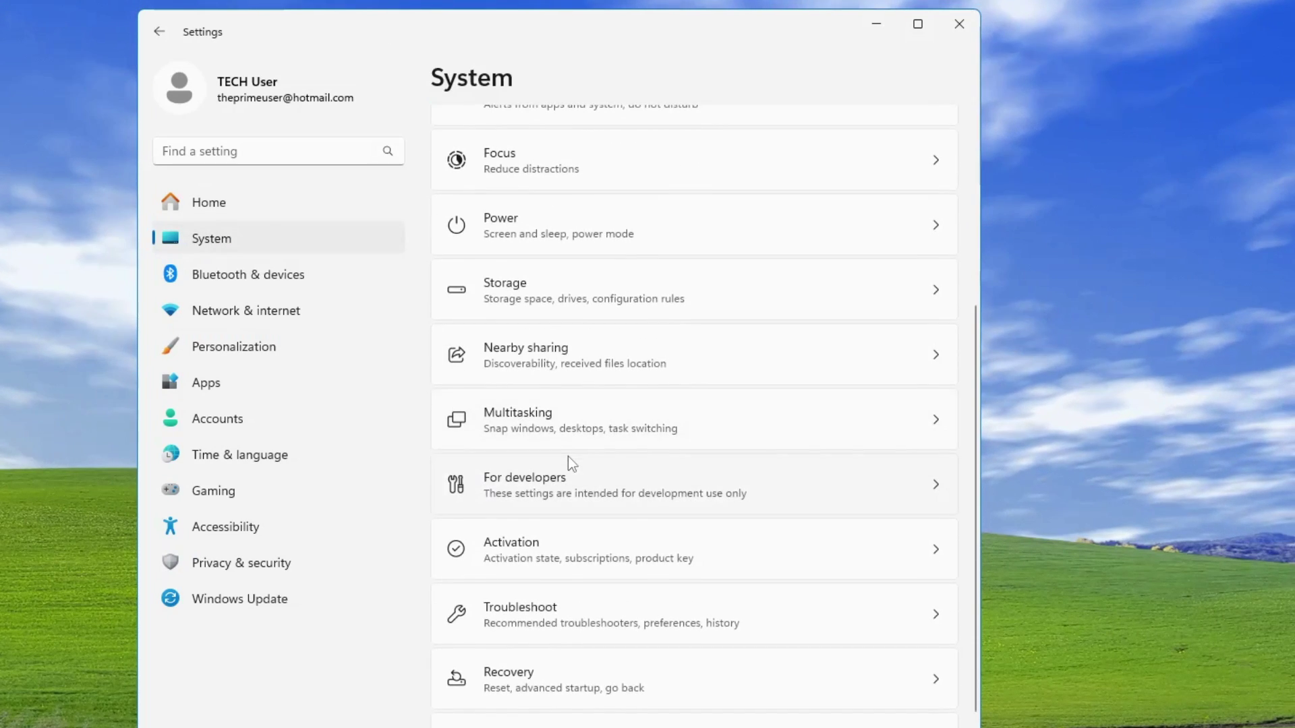
click(539, 632)
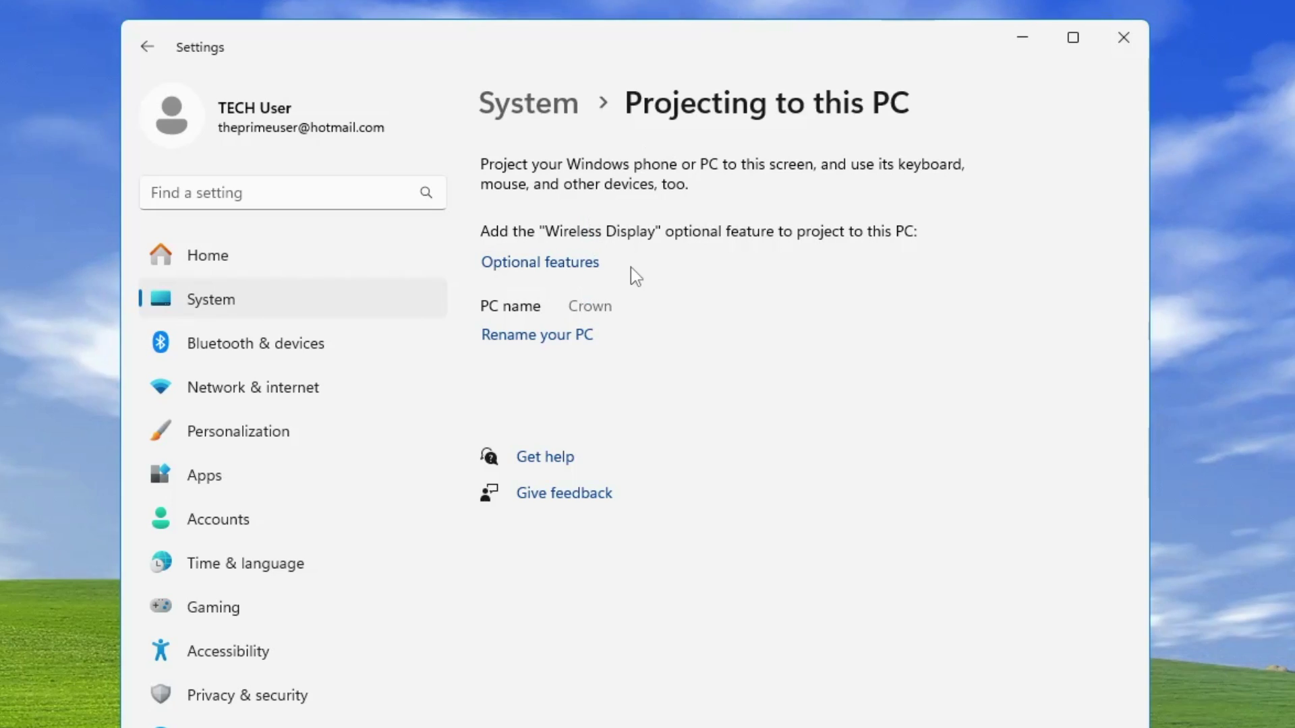
Install the Wireless Display optional feature from View features, searching 'wir' and confirming Install.
click(555, 274)
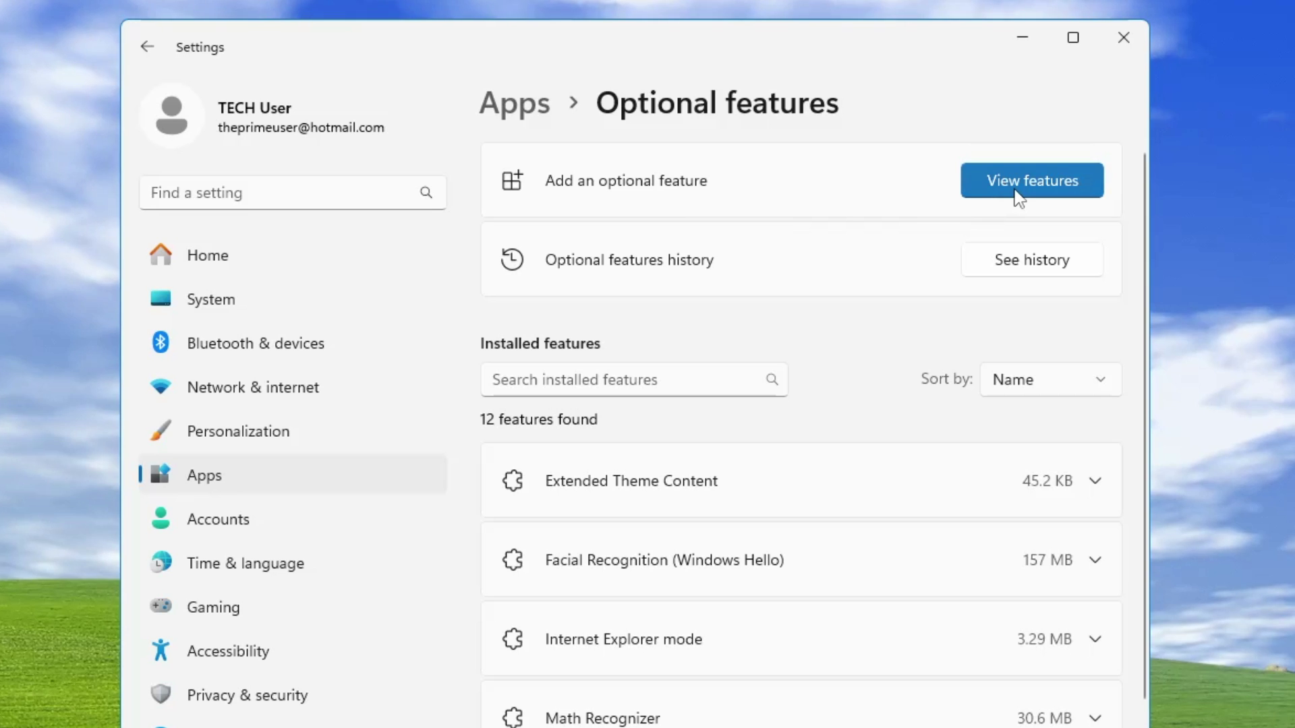
click(1042, 192)
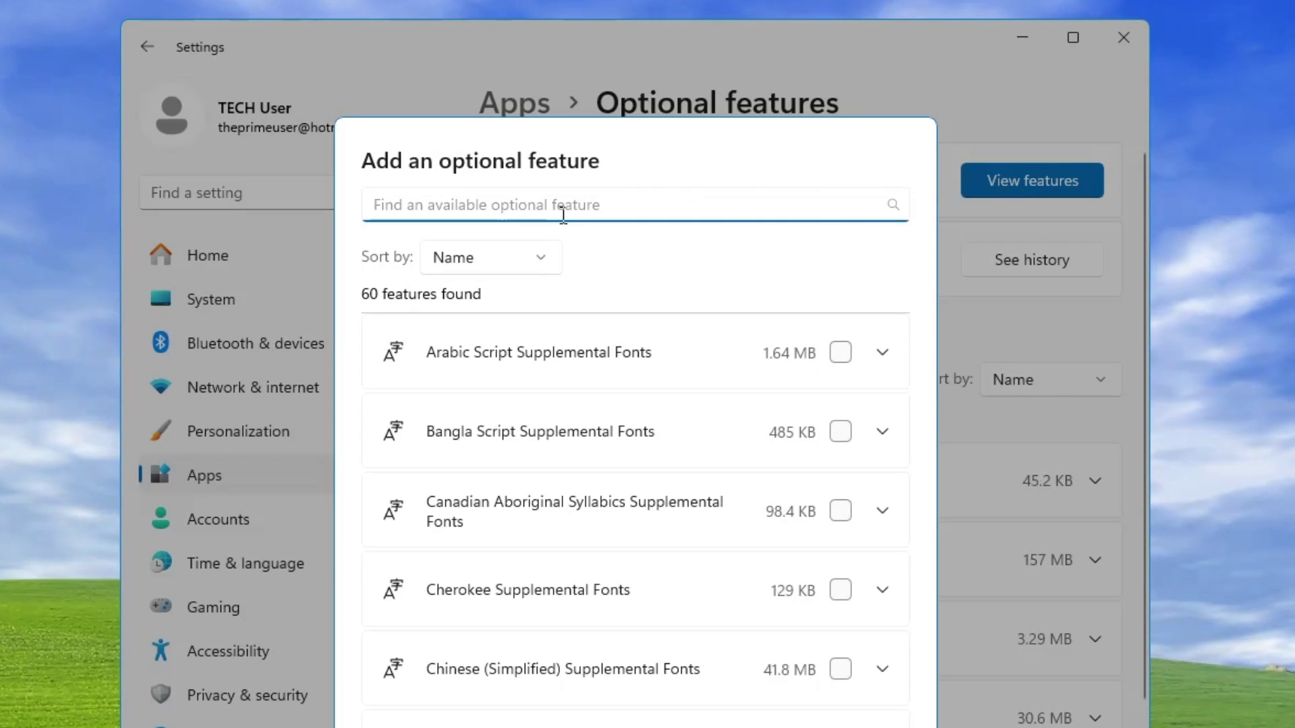
text(w)
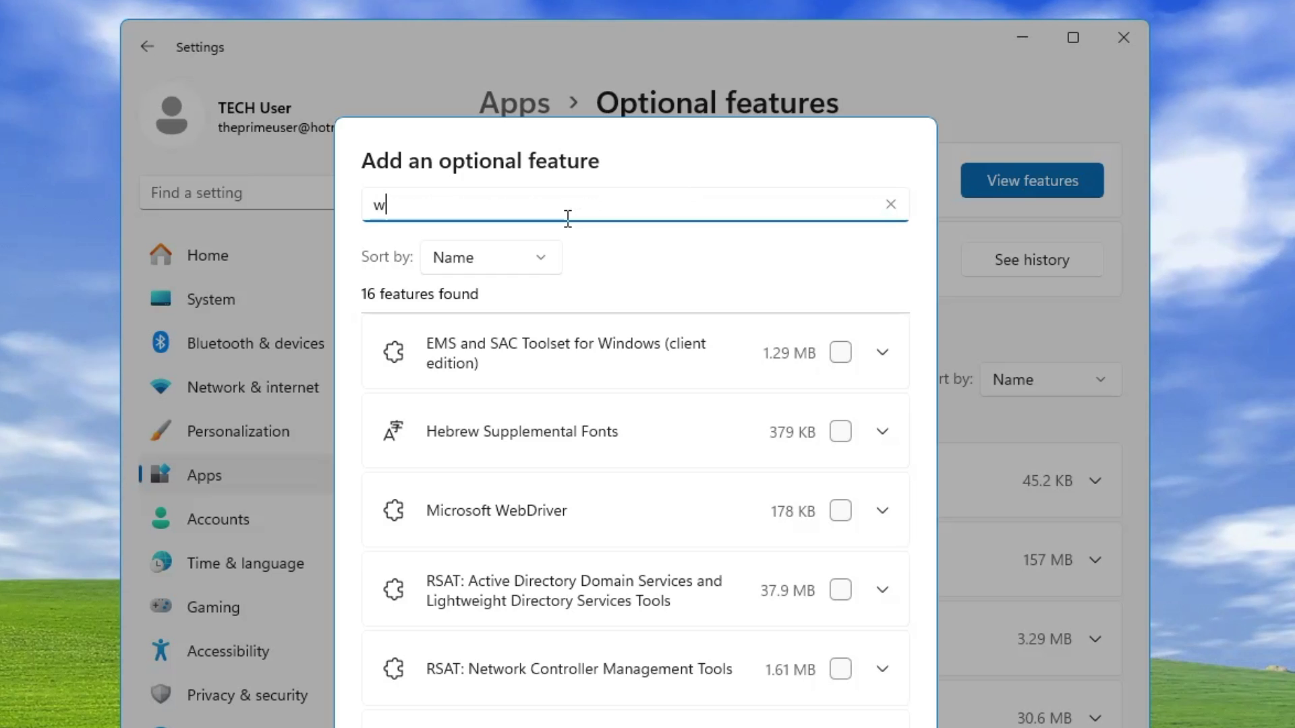
text(ir)
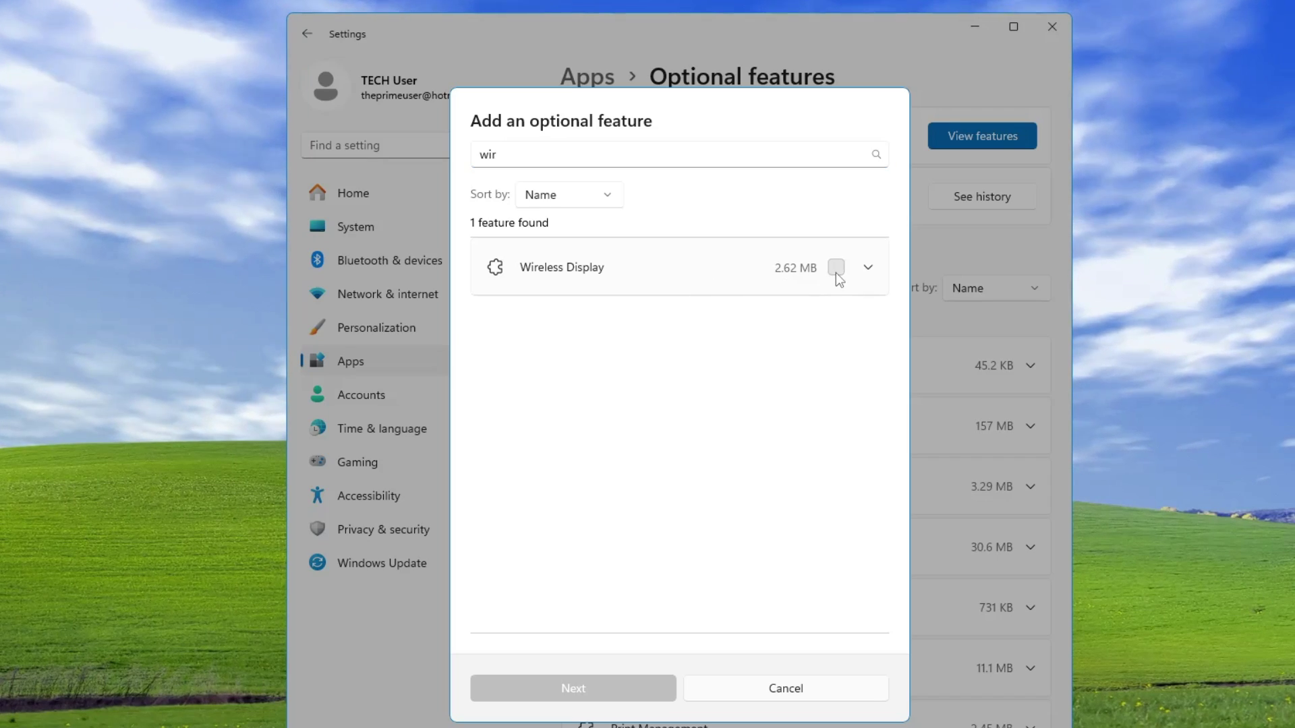
click(835, 269)
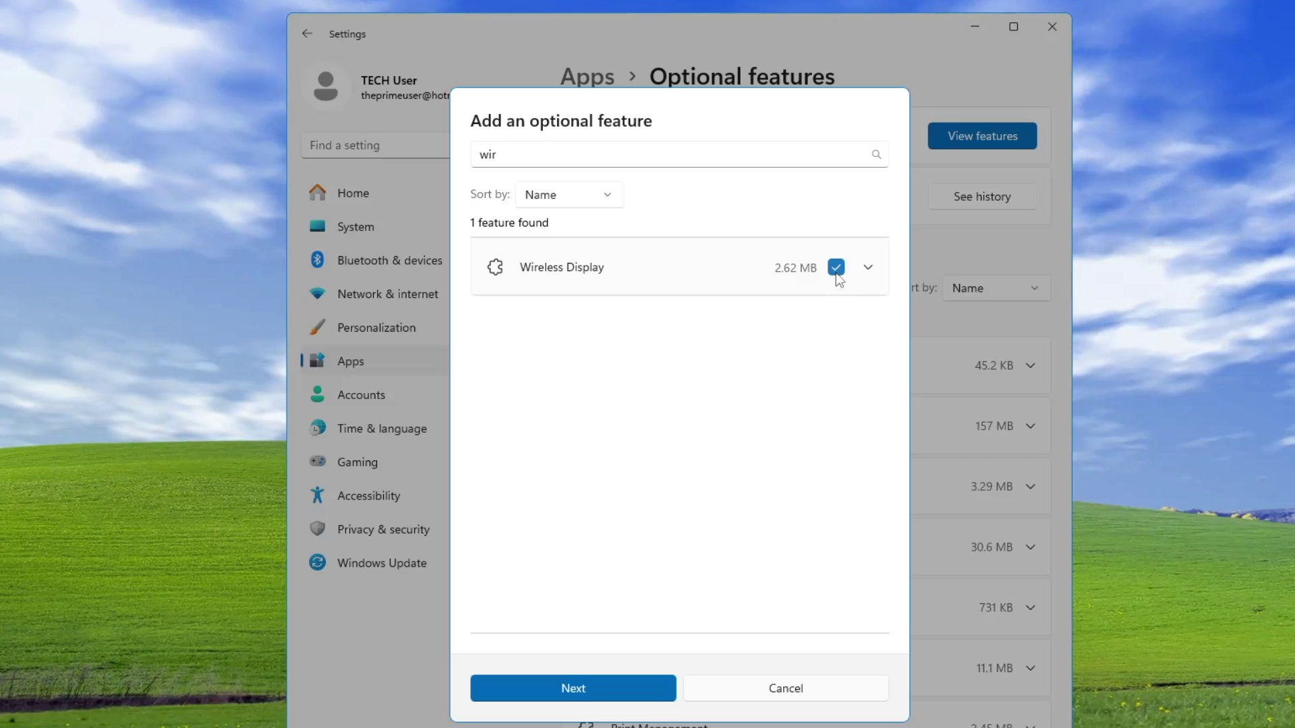
click(597, 694)
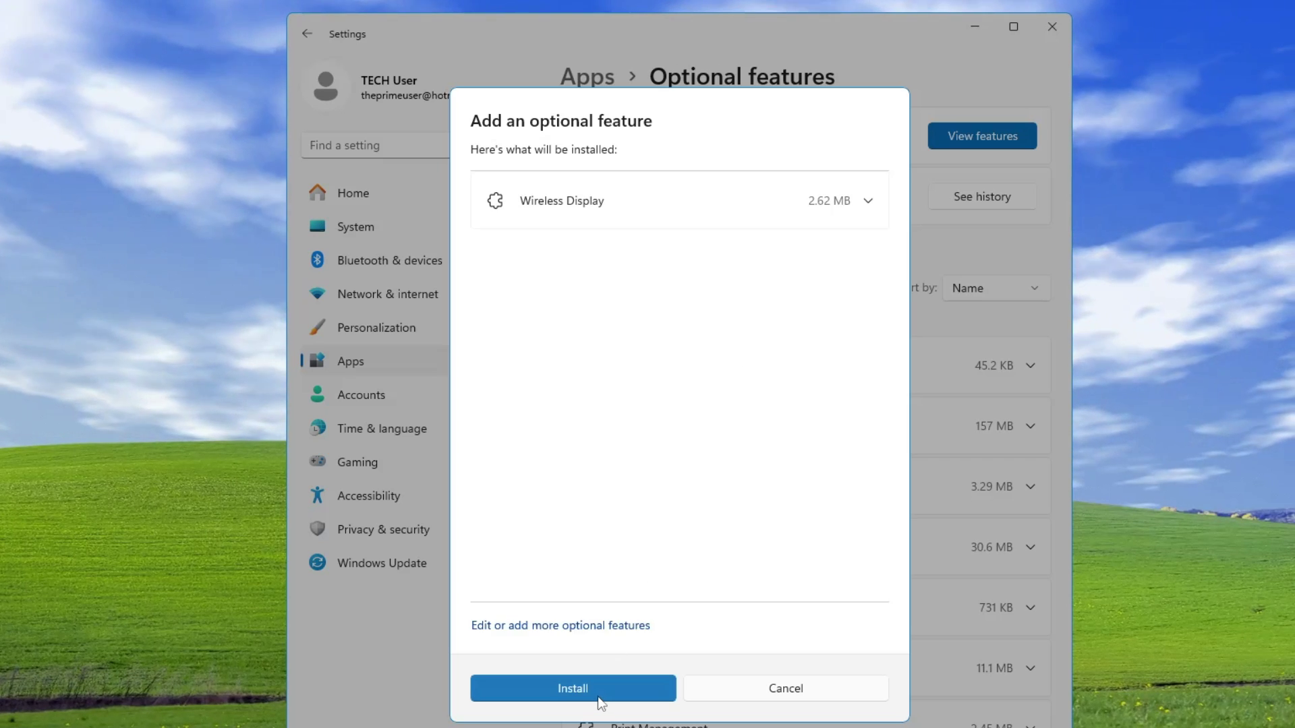
click(586, 683)
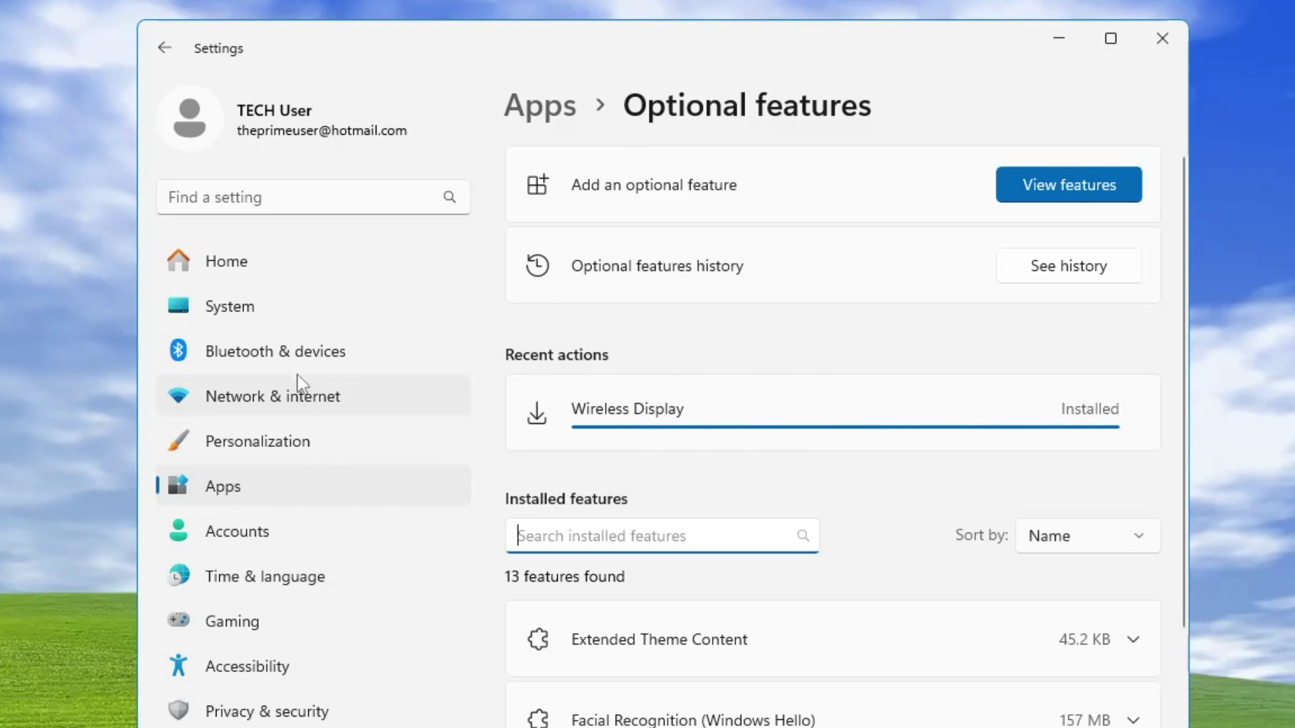
Set projecting to this PC to Available everywhere with permission asked First time only.
click(267, 308)
scroll(668, 547, down, 3)
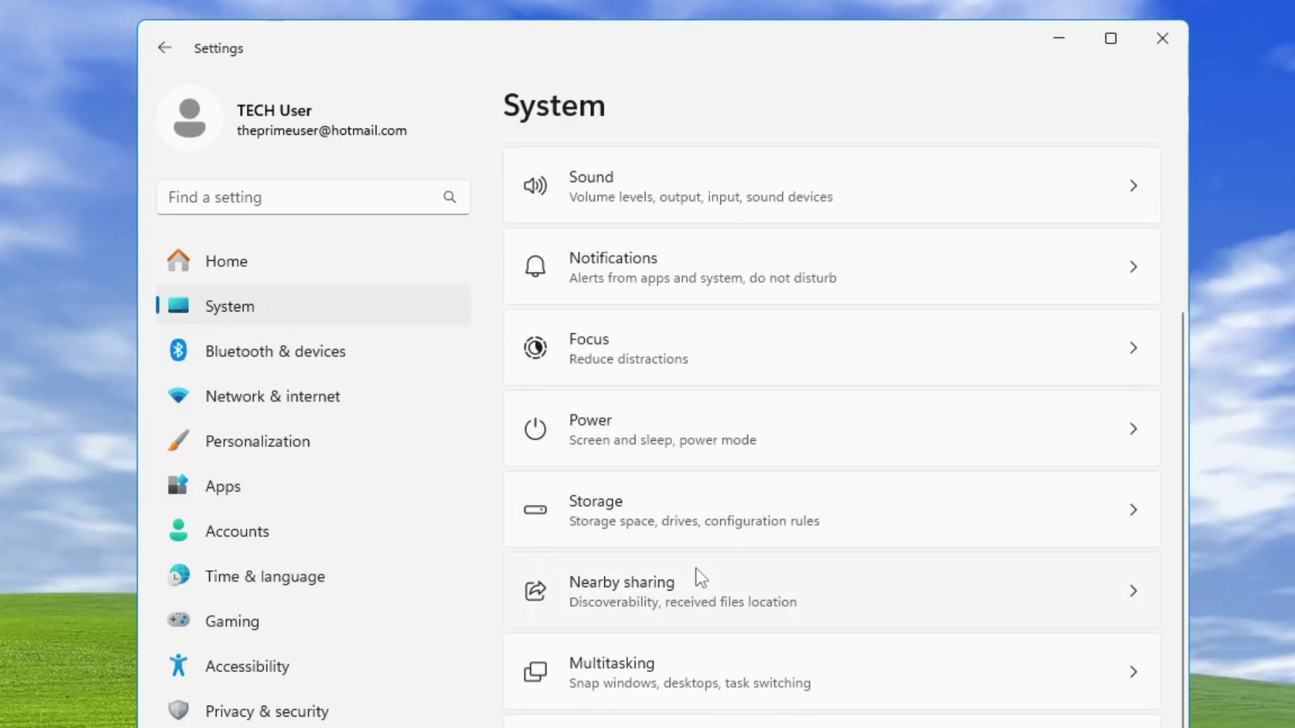
scroll(692, 598, down, 3)
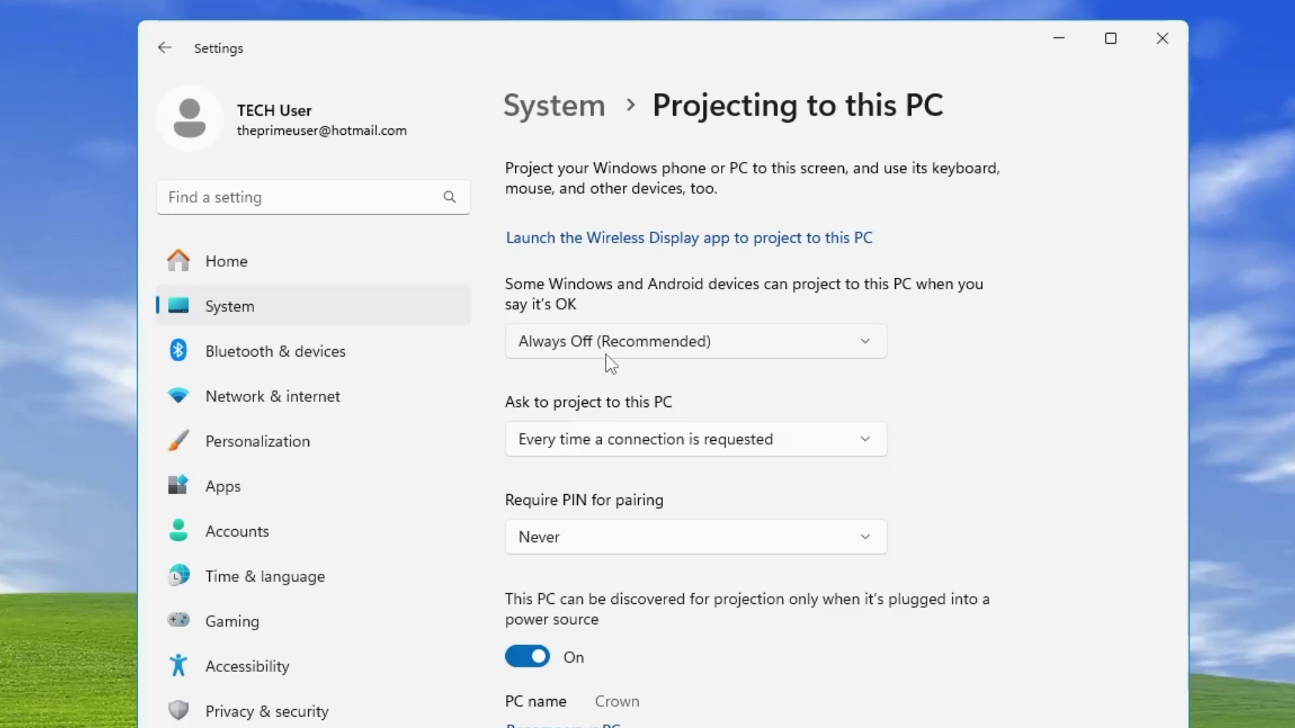
click(749, 349)
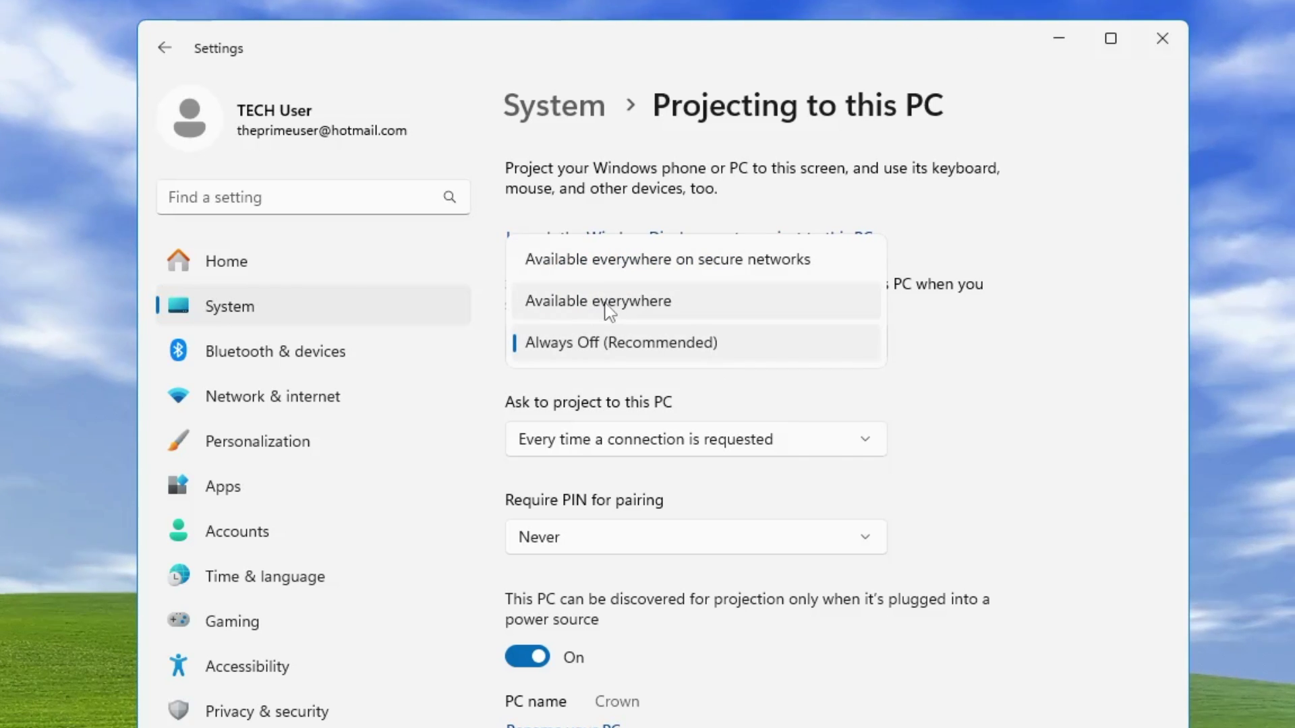
click(635, 319)
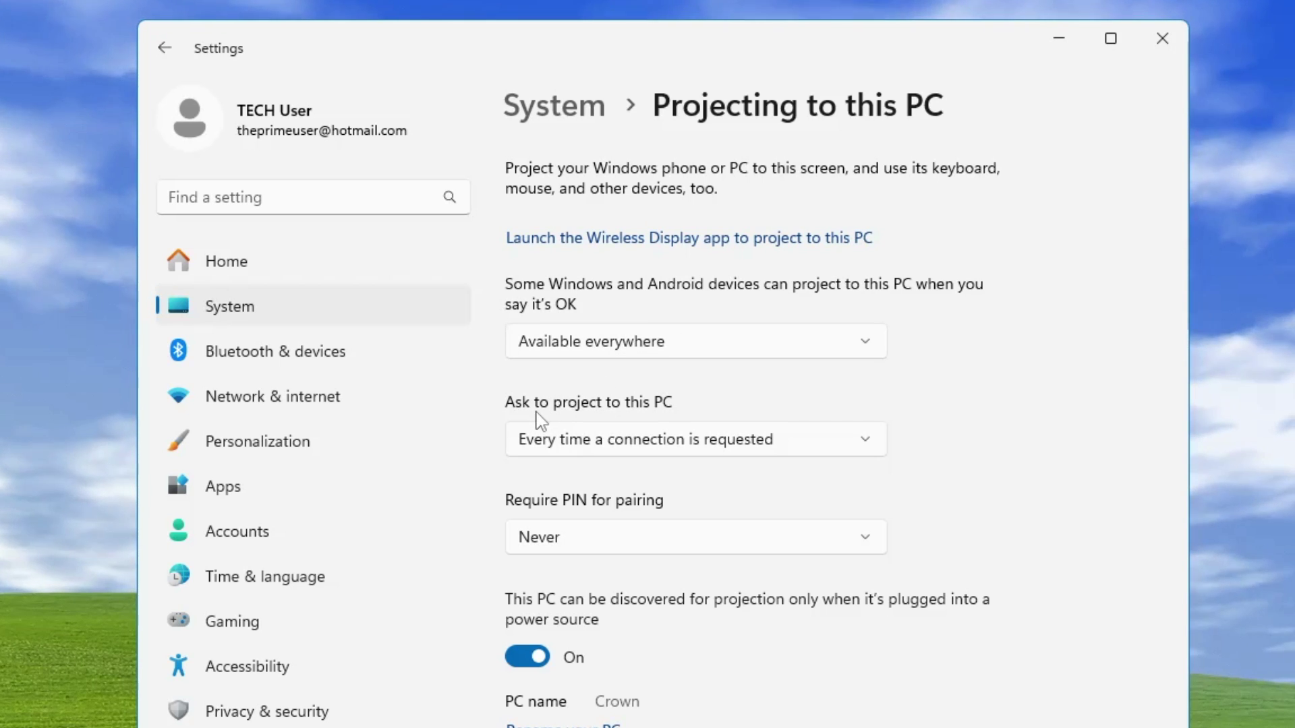
click(635, 440)
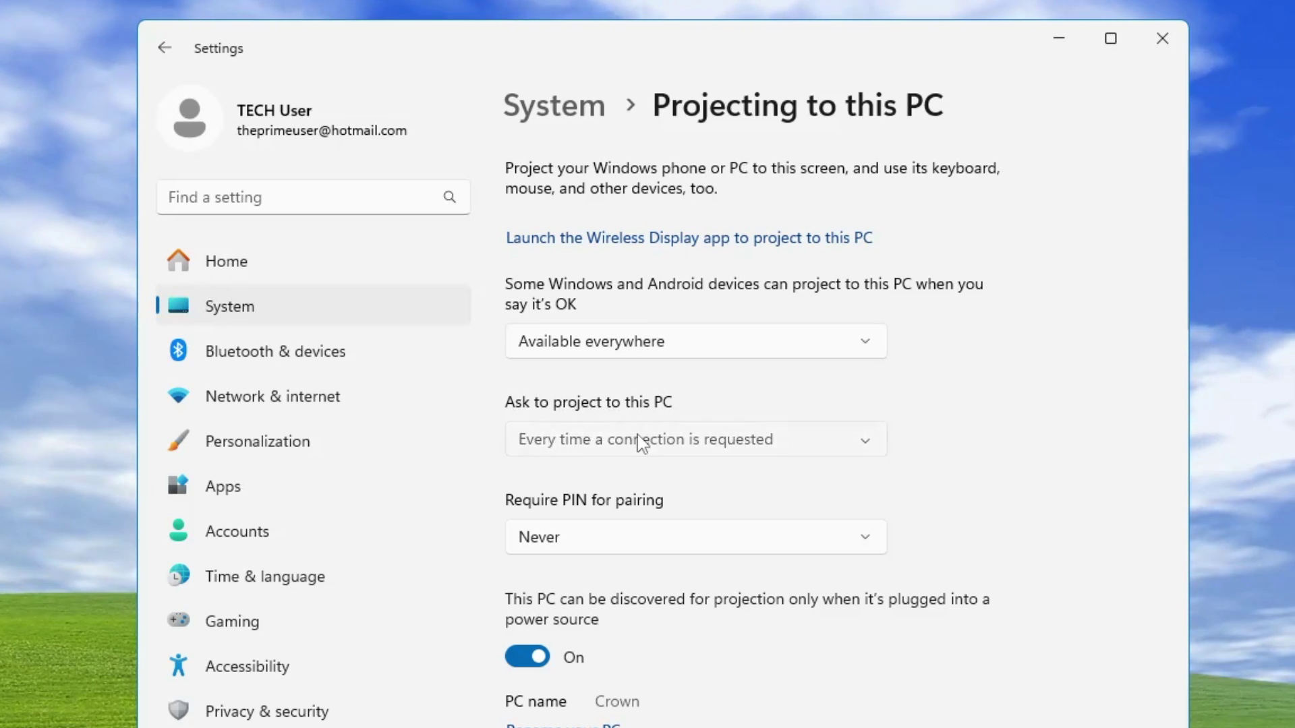
click(597, 411)
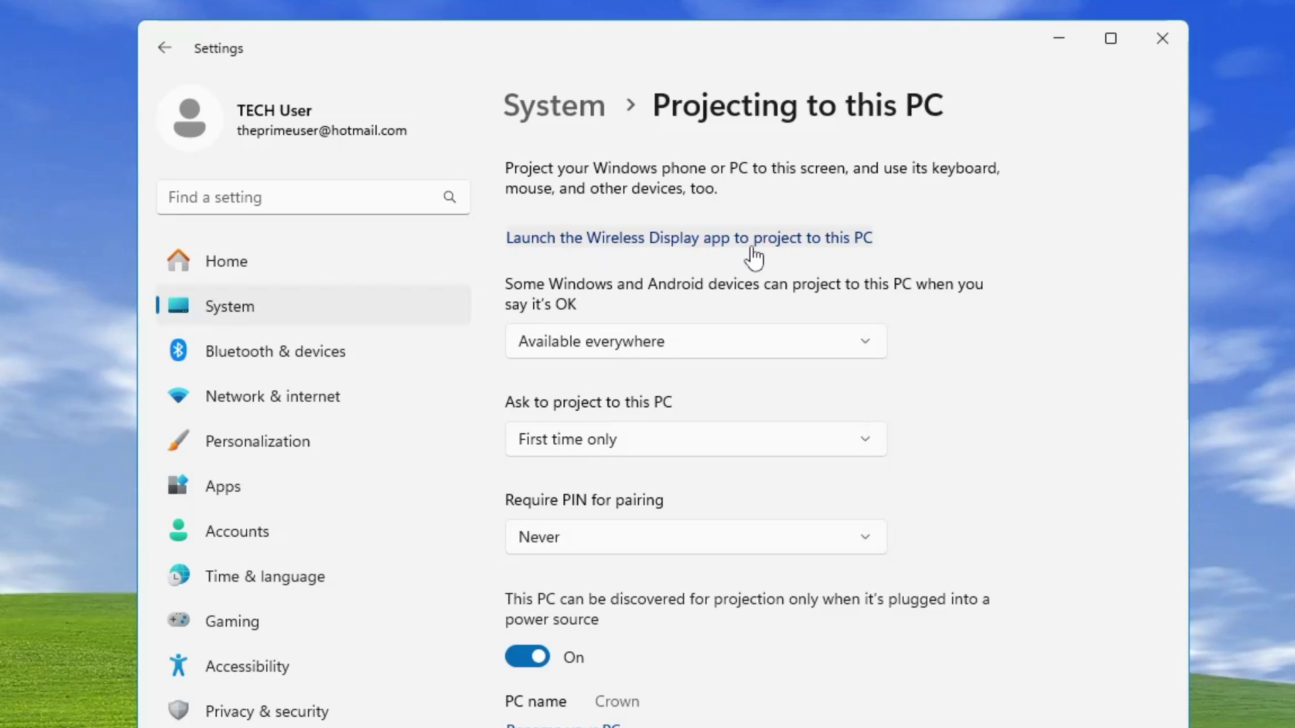
Launch the Wireless Display app so the phone can cast its screen to this PC.
click(799, 259)
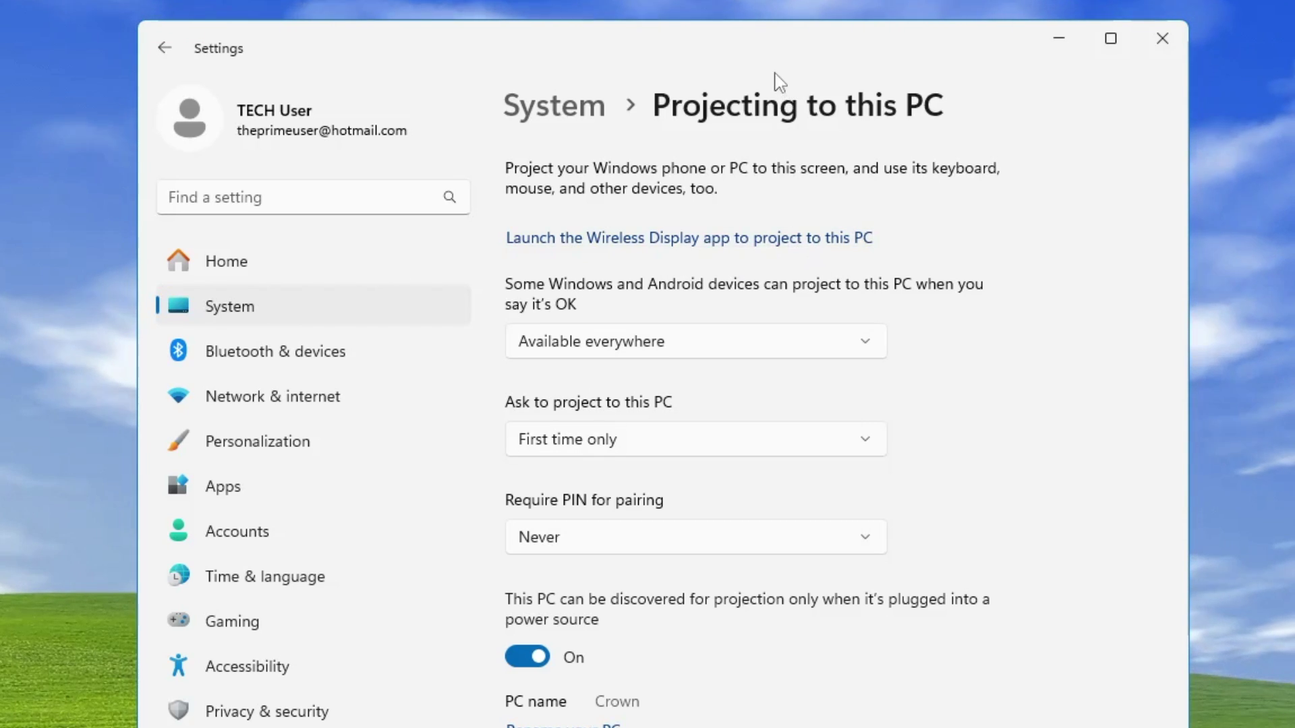